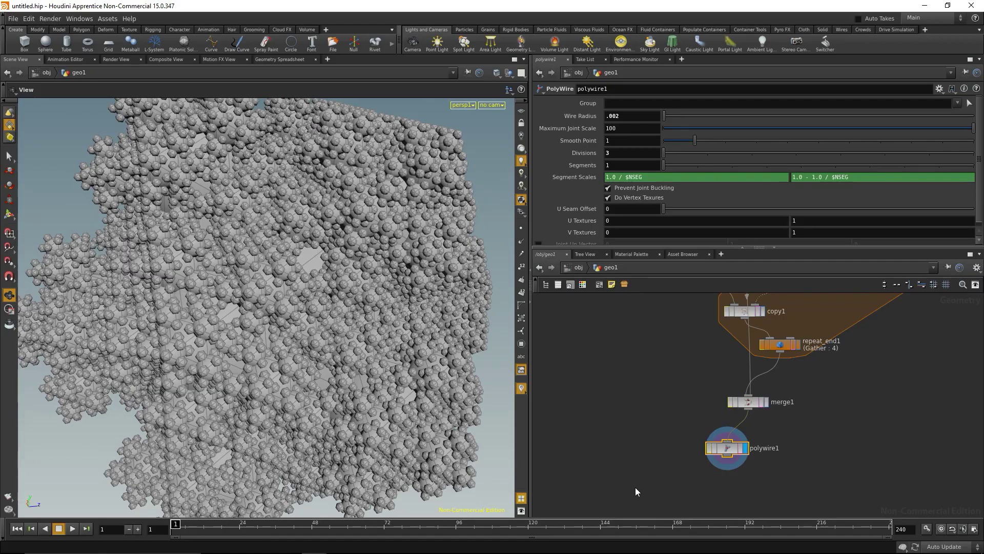
scroll(345, 248, "down", 3)
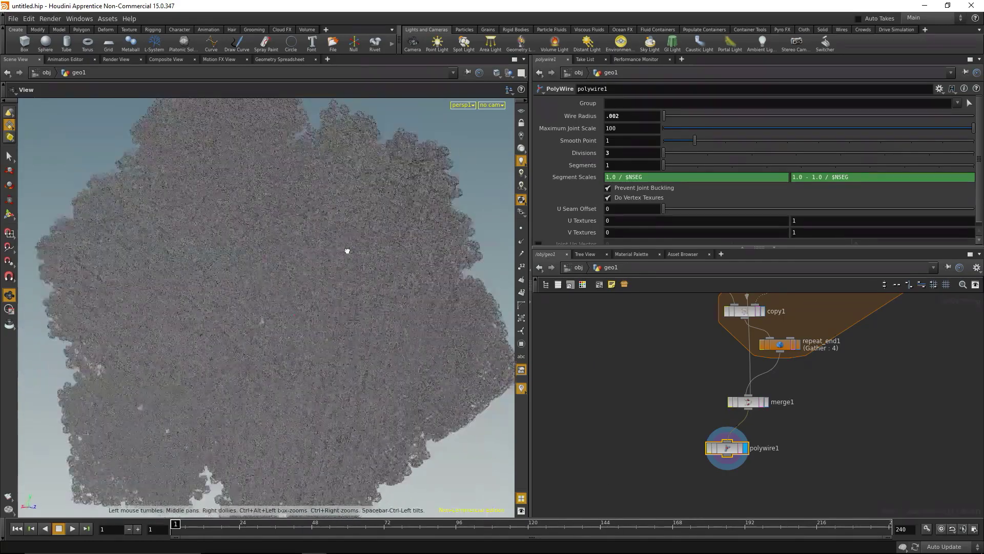
scroll(418, 308, "up", 5)
scroll(445, 258, "up", 3)
scroll(445, 258, "down", 5)
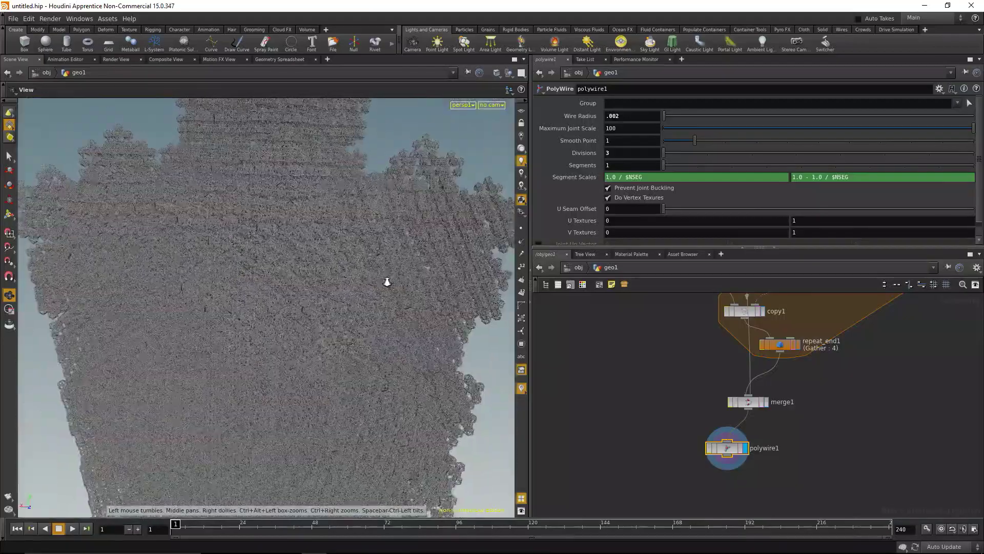
scroll(387, 279, "down", 3)
Tilt the fractal view and pan the 4D Julia node tree to the Quaternion Square.001 node.
left_click_drag(360, 330, 351, 314)
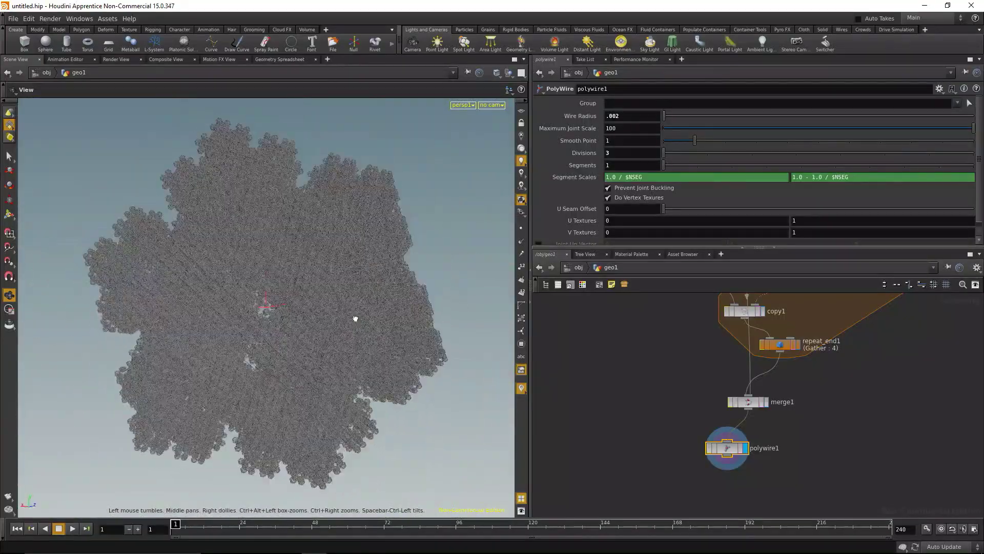
scroll(861, 413, "down", 2)
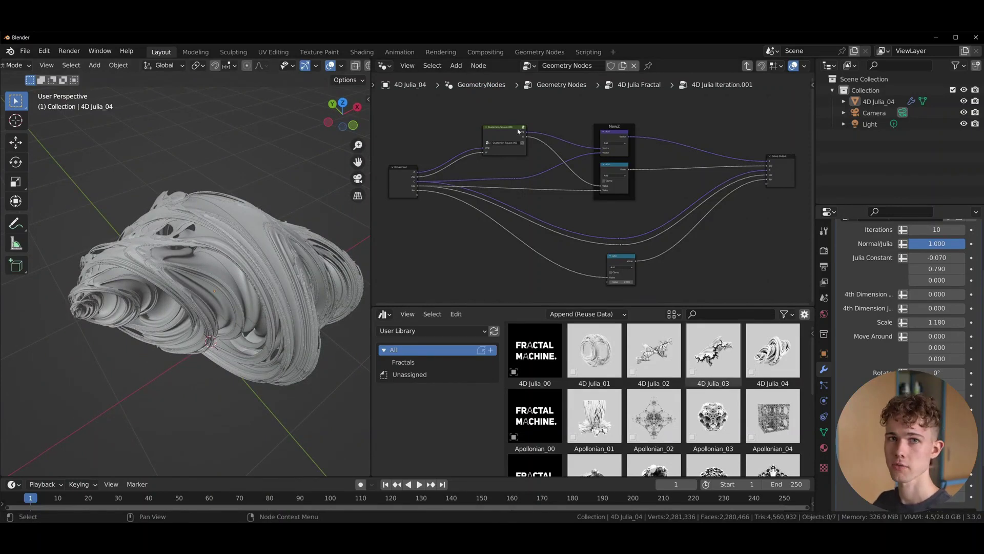
scroll(571, 171, "up", 4)
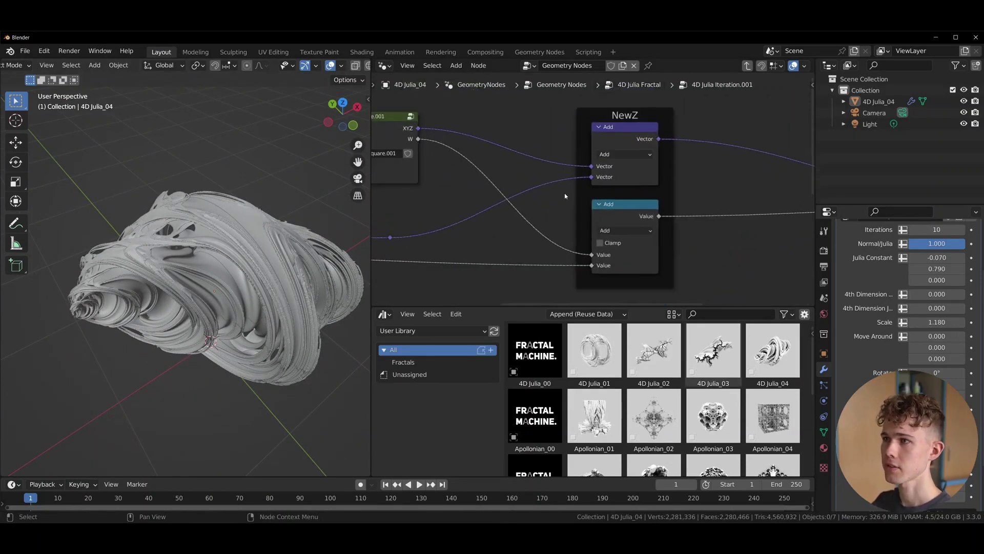
scroll(615, 141, "up", 2)
scroll(615, 141, "down", 3)
middle_click_drag(616, 141, 584, 215)
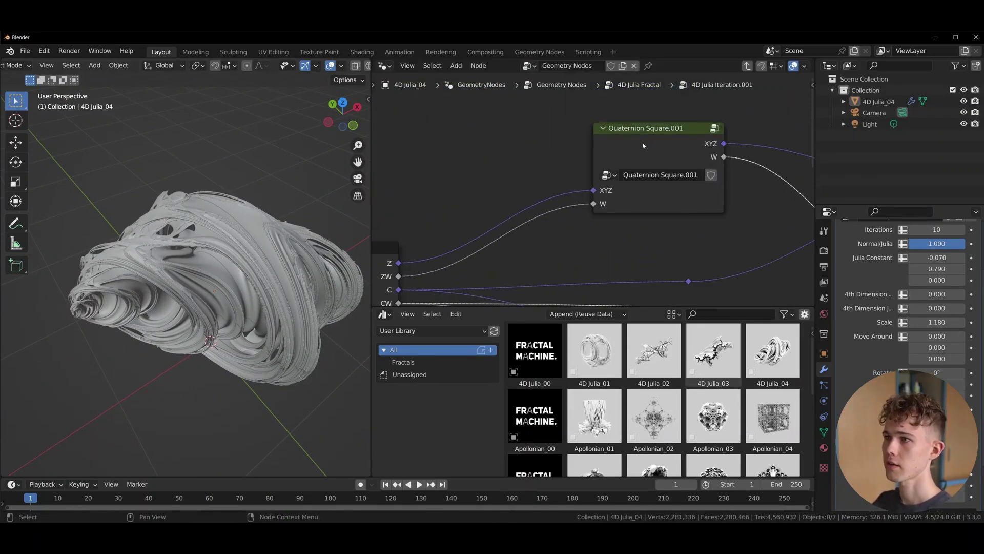
scroll(545, 216, "up", 3)
scroll(545, 215, "down", 3)
scroll(545, 215, "down", 3)
scroll(615, 199, "up", 2)
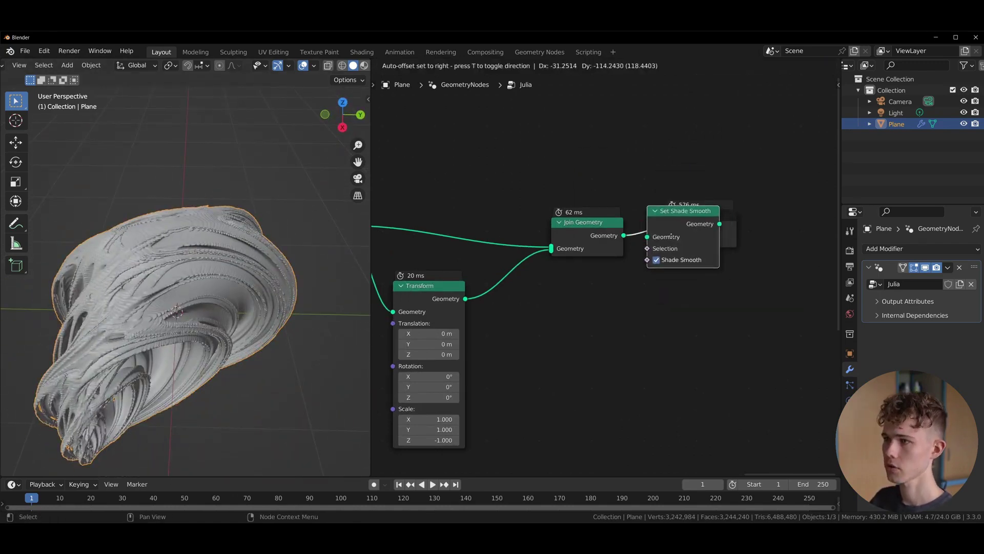
Link Set Shade Smooth to the Group Output and drag 4D Julia_04 in from a split-off Asset Browser.
left_click(668, 239)
middle_click_drag(215, 308, 245, 316)
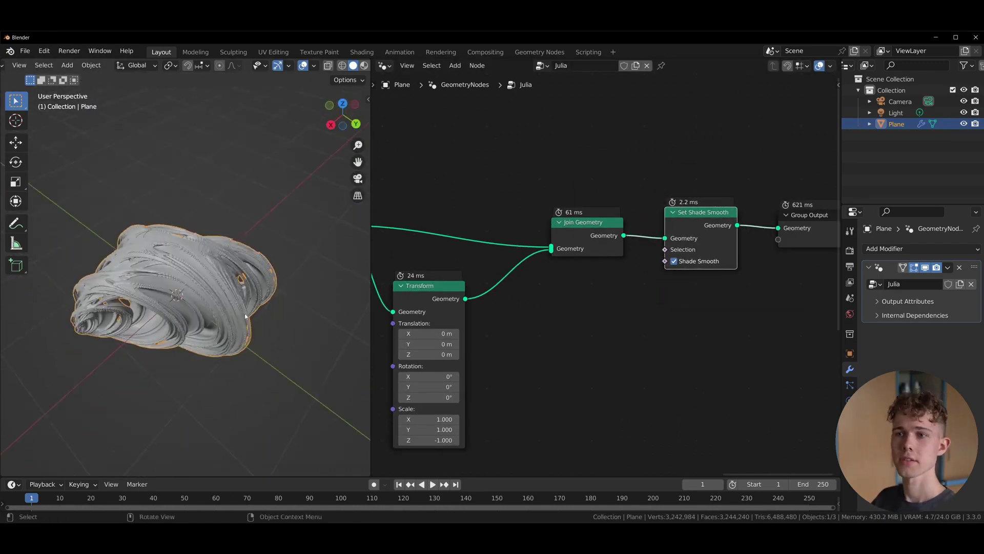
left_click_drag(373, 474, 377, 216)
left_click(381, 220)
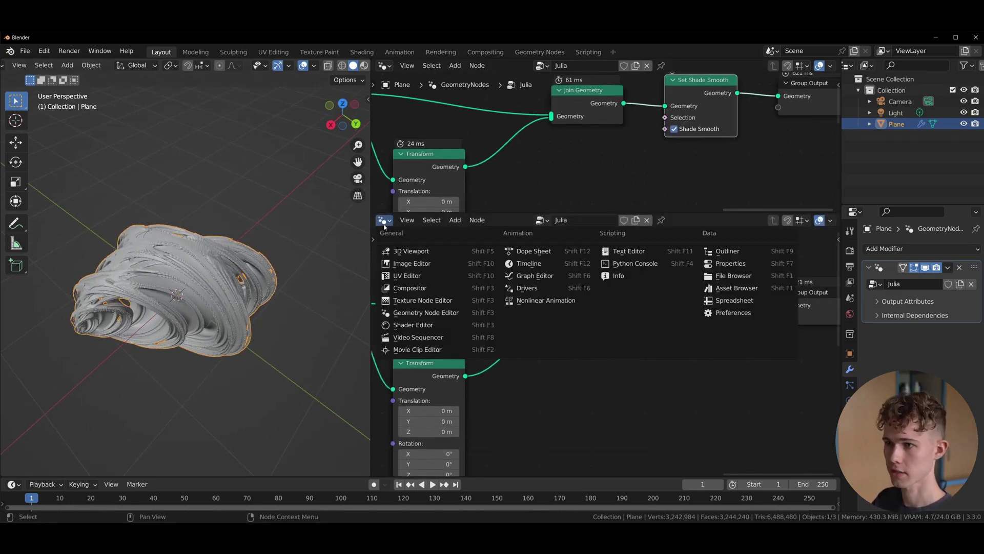
left_click(728, 287)
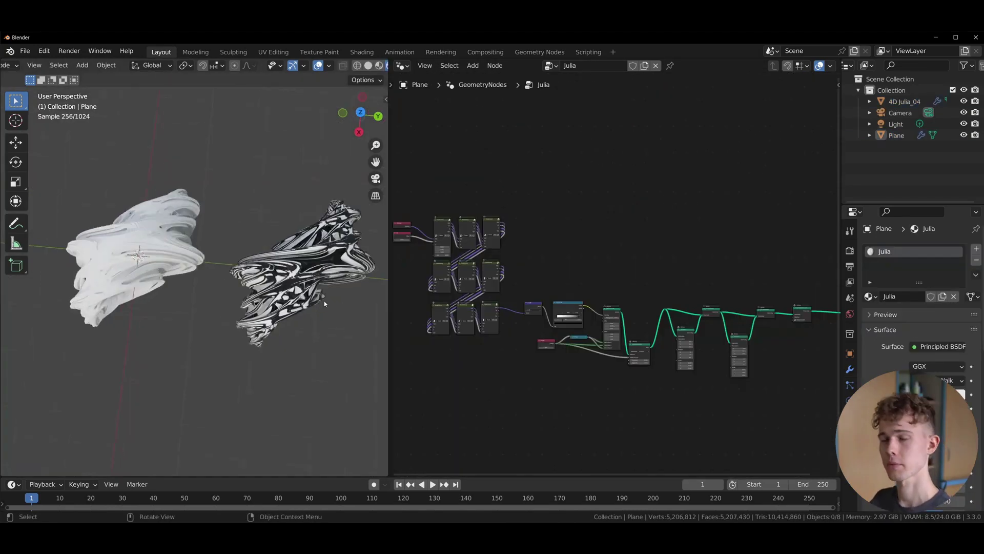
left_click(904, 101)
Show 4D Julia_04's material in the Shader Editor and enter the 4D Julia Fractal Shader group.
left_click(401, 65)
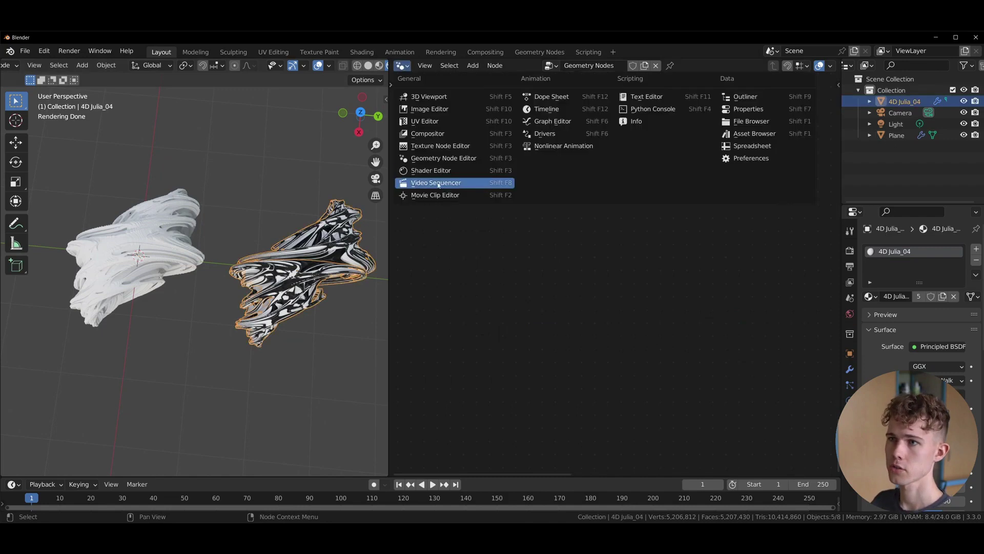
left_click(450, 183)
key("Home")
key("Tab")
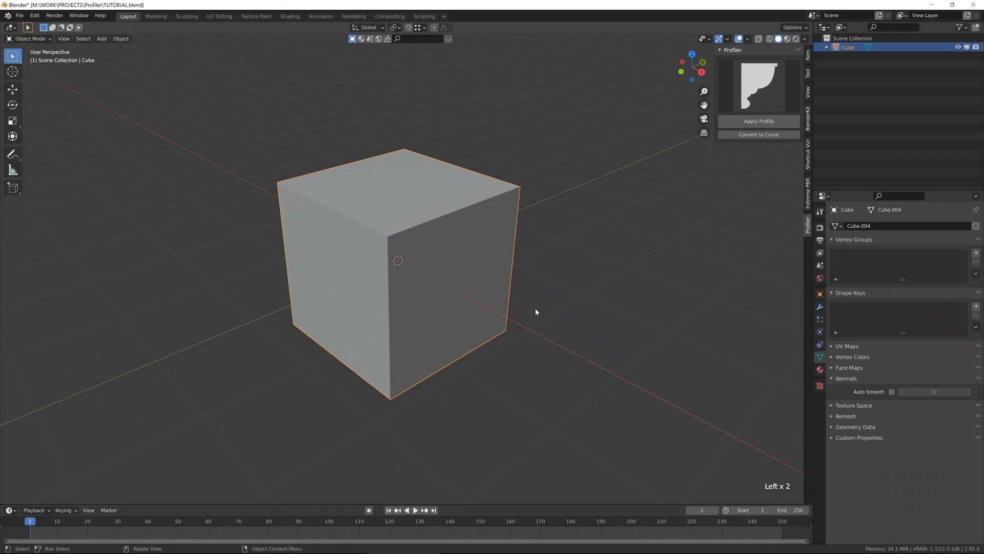
Convert the cube's top face to a curve and sweep a moulding profile along it.
middle_click_drag(463, 275, 473, 293, "shift")
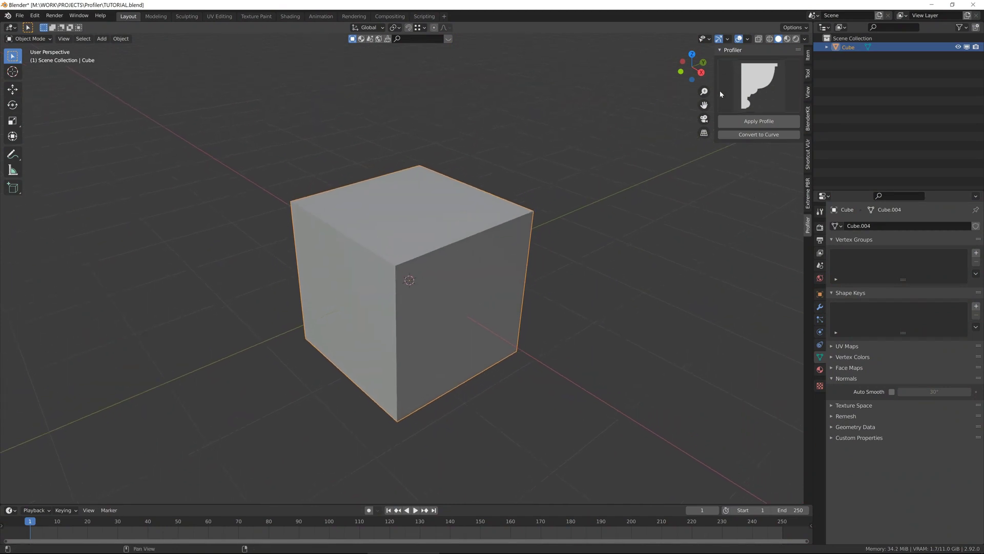
middle_click_drag(476, 231, 504, 242)
key("Tab")
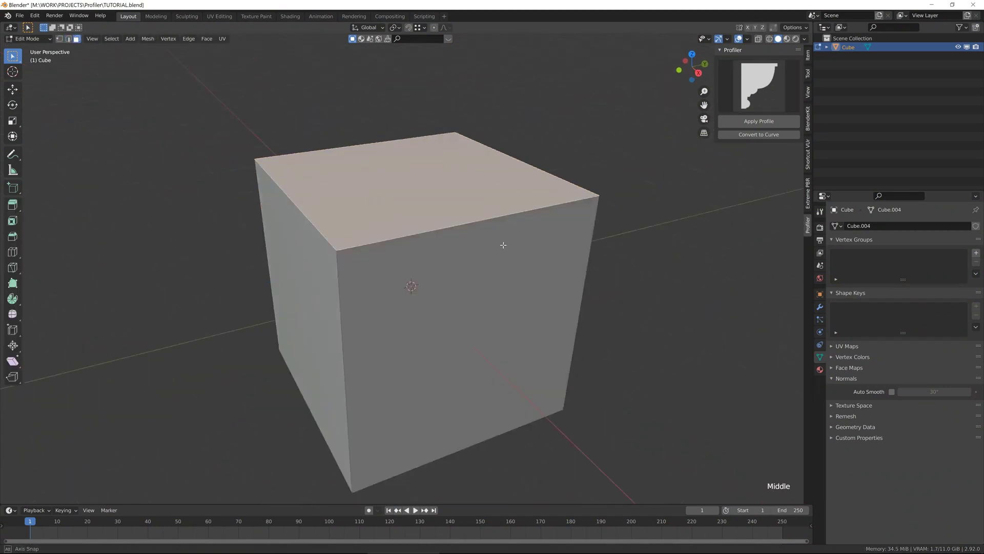
left_click(757, 134)
left_click(750, 122)
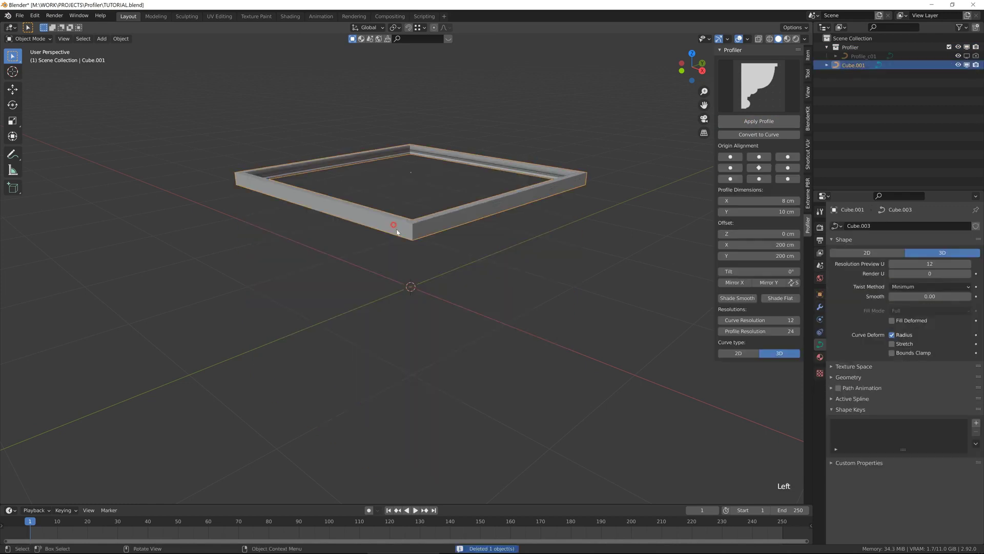
Apply a different moulding profile from the Profiler gallery and select the frame.
mouse_move(690, 134)
middle_mouse_down()
mouse_move(507, 306)
mouse_move(889, 72)
middle_mouse_up()
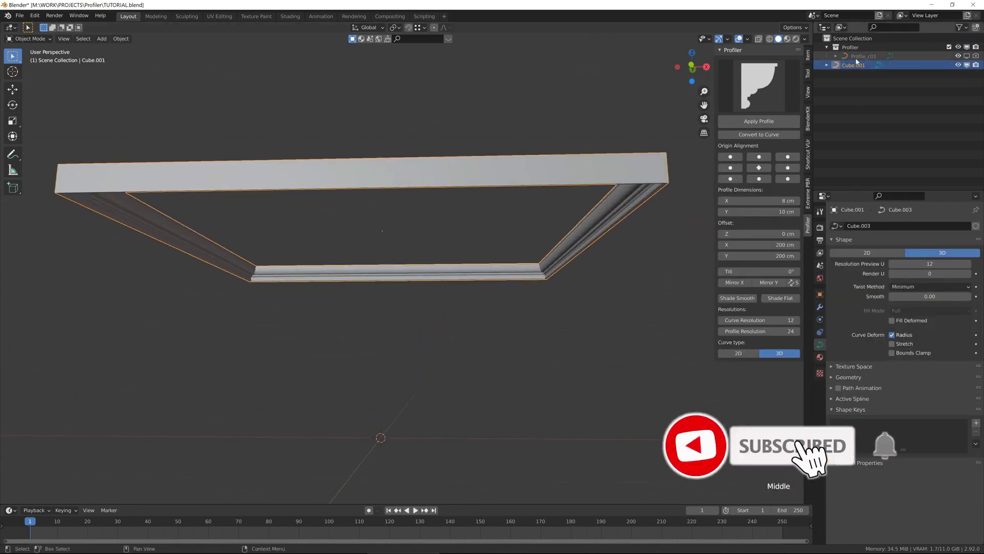
left_click(773, 90)
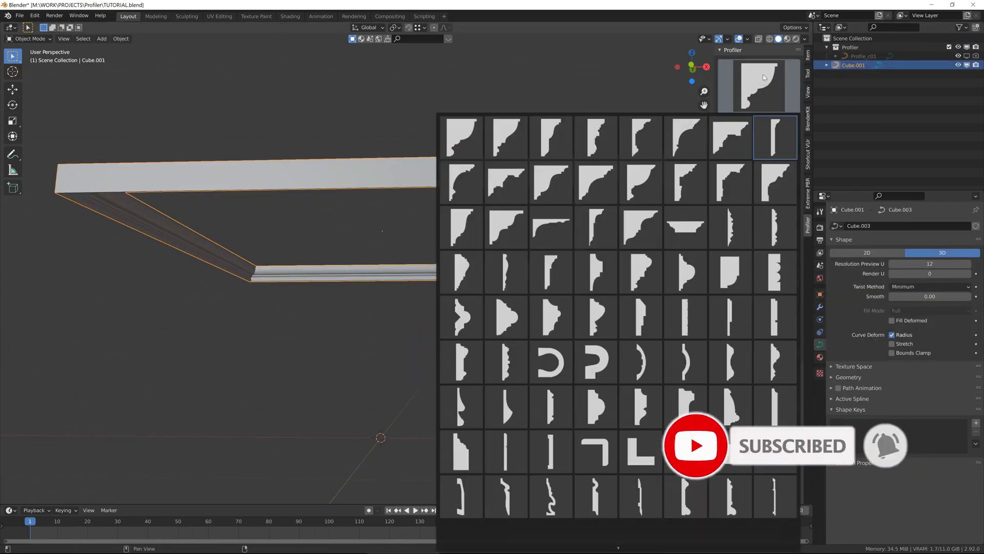
left_click(596, 181)
left_click(748, 122)
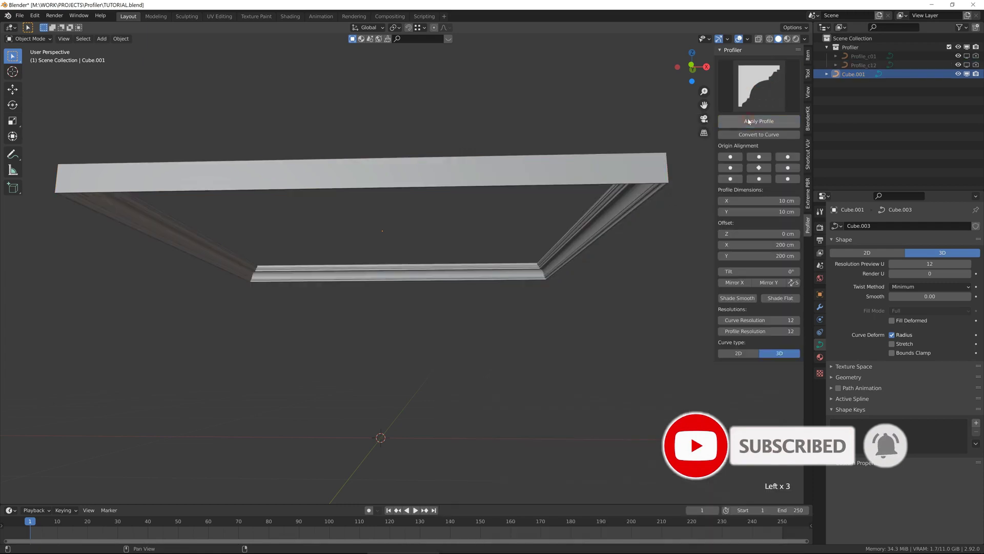
left_click(855, 68)
scroll(582, 211, "down", 2)
scroll(576, 215, "up", 2)
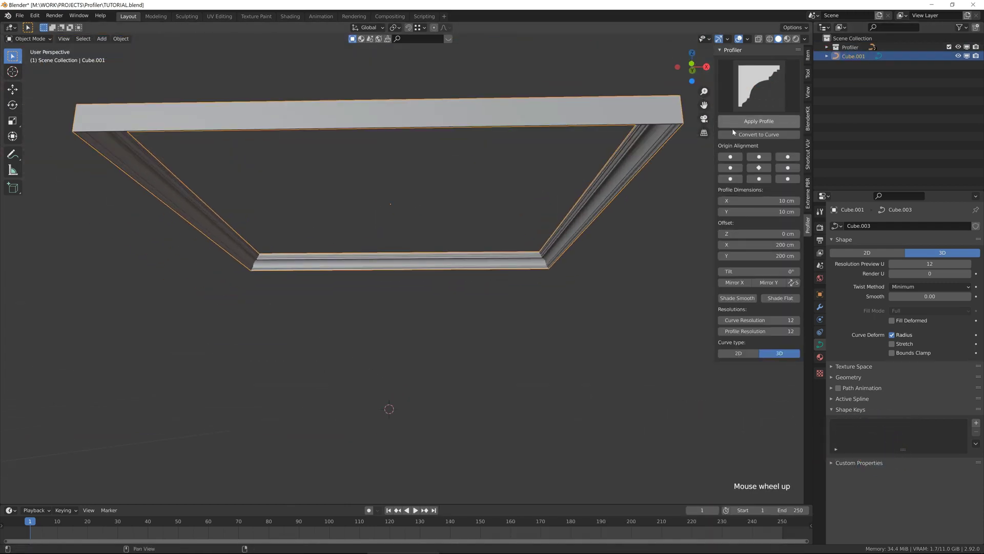
Apply a rounder, stepped moulding profile from the Profiler gallery to the frame.
middle_click_drag(598, 230, 601, 259)
left_click(758, 85)
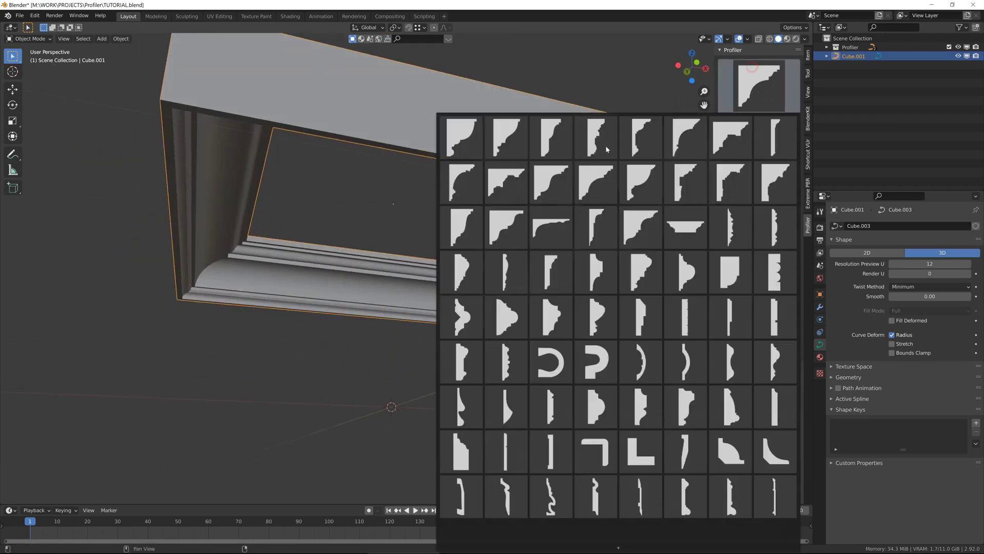
left_click(507, 185)
left_click(758, 122)
middle_click_drag(538, 231, 587, 248)
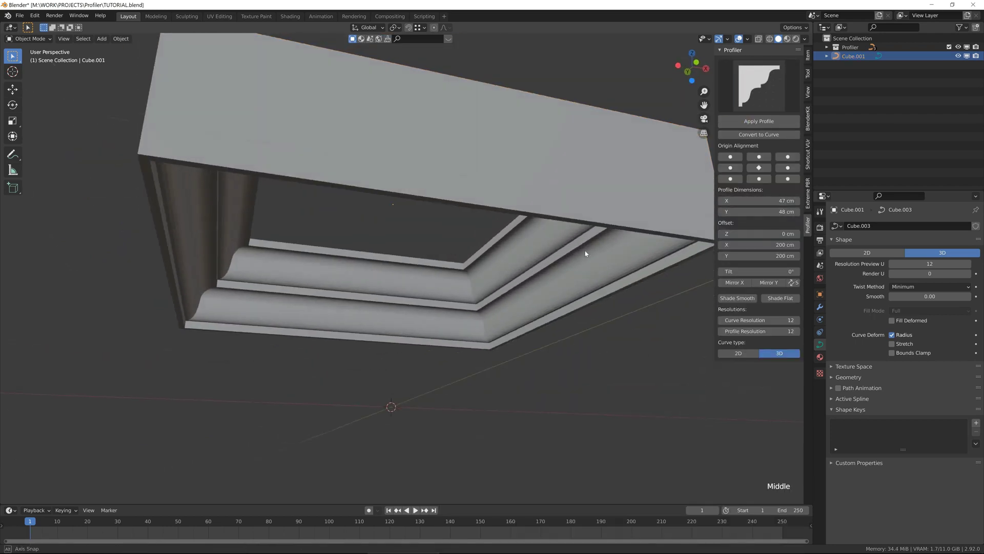
middle_click_drag(391, 206, 431, 231)
Enlarge the profile to 76 by 48 cm and widen the X/Y offsets to 454 and 505 cm.
left_click_drag(761, 245, 784, 245)
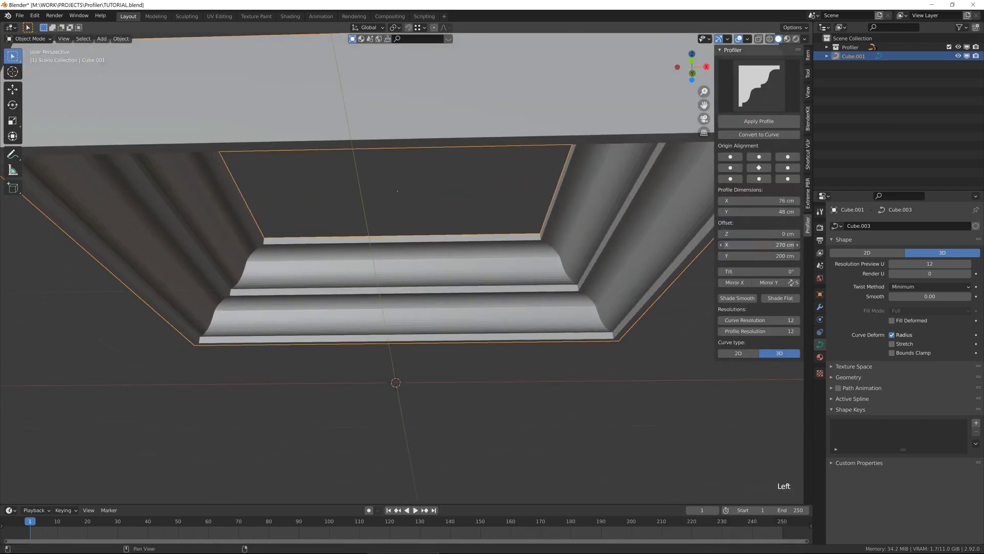
mouse_move(462, 269)
middle_mouse_down()
mouse_move(492, 247)
mouse_move(582, 213)
middle_mouse_up()
scroll(582, 213, "down", 2)
mouse_move(762, 245)
left_mouse_down()
mouse_move(792, 245)
mouse_move(792, 255)
mouse_move(738, 244)
mouse_move(792, 255)
left_mouse_up()
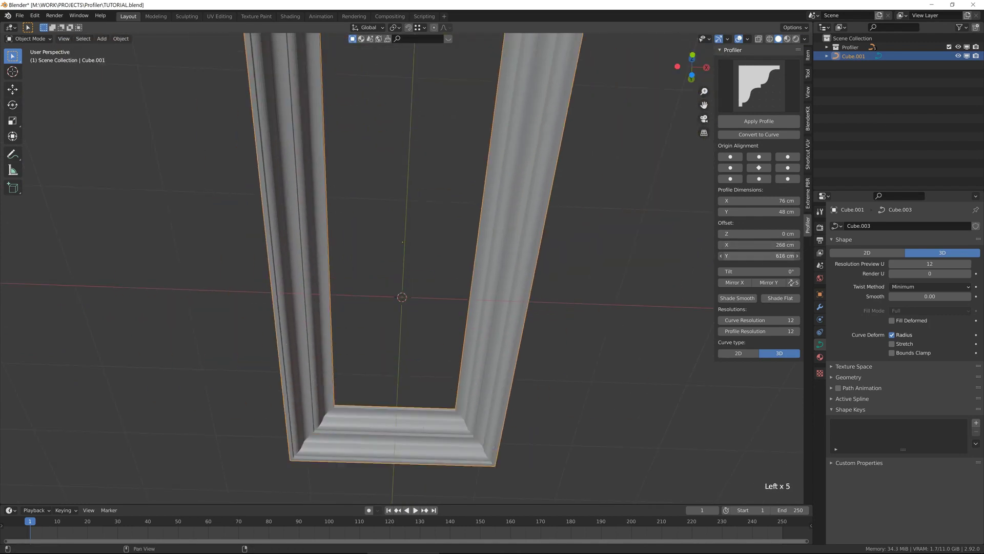
mouse_move(461, 246)
middle_mouse_down()
mouse_move(485, 230)
mouse_move(523, 242)
middle_mouse_up()
scroll(528, 242, "up", 2)
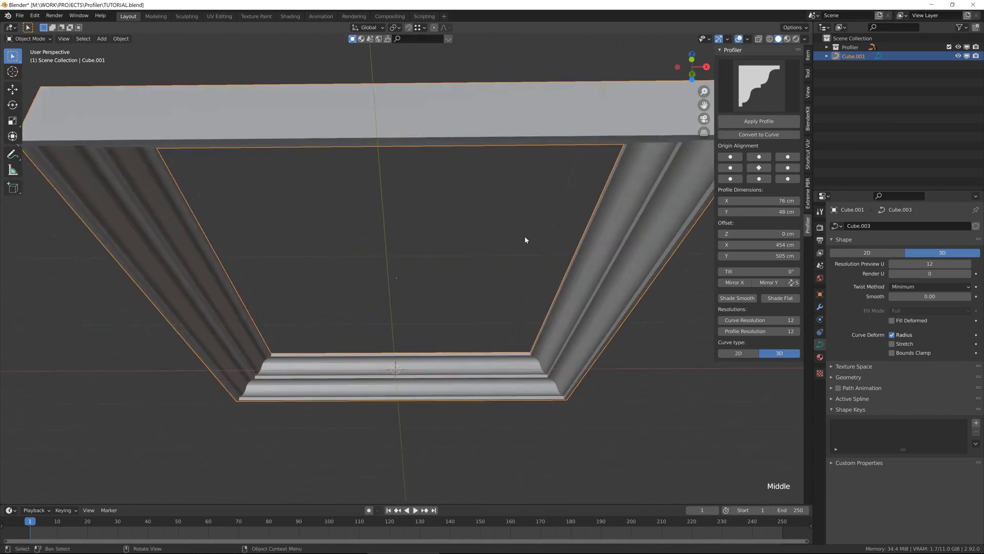
scroll(522, 241, "down", 2)
Try different Origin Alignment options for how the profile sits on the path.
left_click(730, 156)
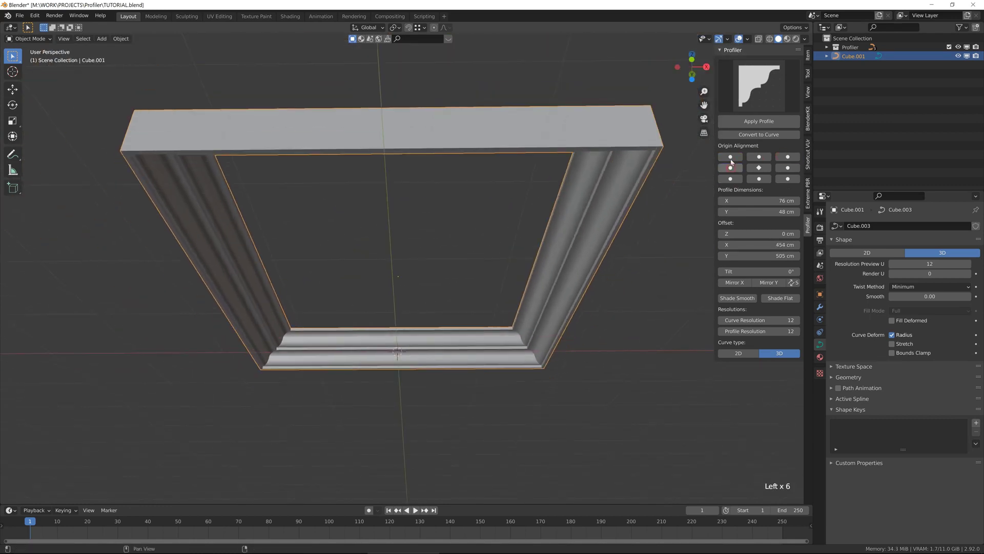
left_click(759, 179)
mouse_move(538, 231)
middle_mouse_down()
mouse_move(519, 251)
mouse_move(556, 299)
middle_mouse_up()
left_click(759, 179)
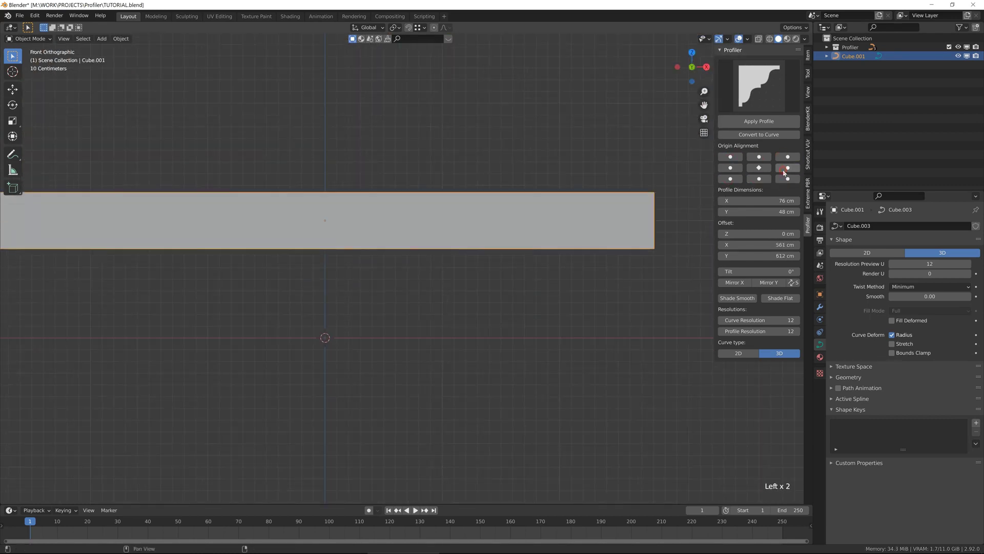
left_click(729, 156)
mouse_move(539, 231)
middle_mouse_down()
mouse_move(579, 197)
mouse_move(530, 268)
middle_mouse_up()
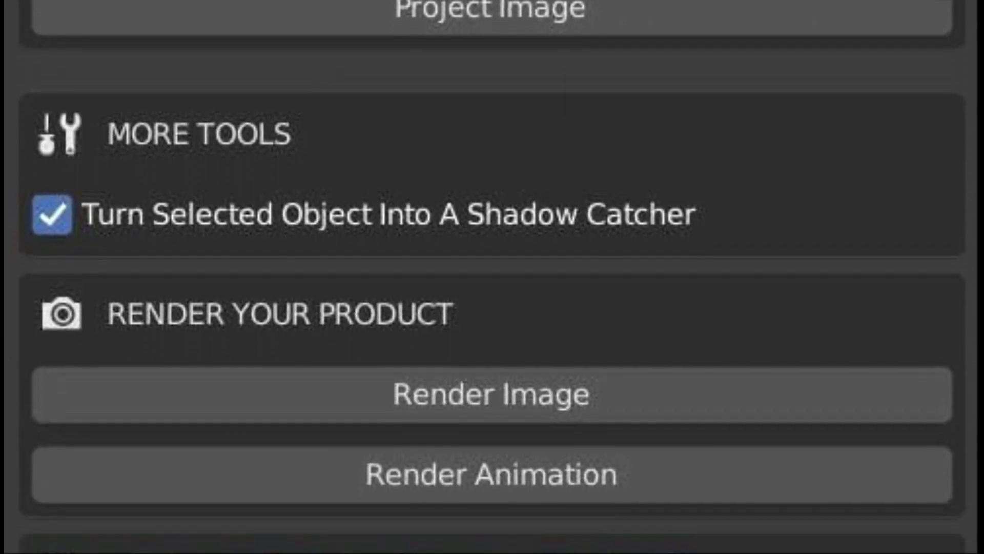
left_click(862, 105)
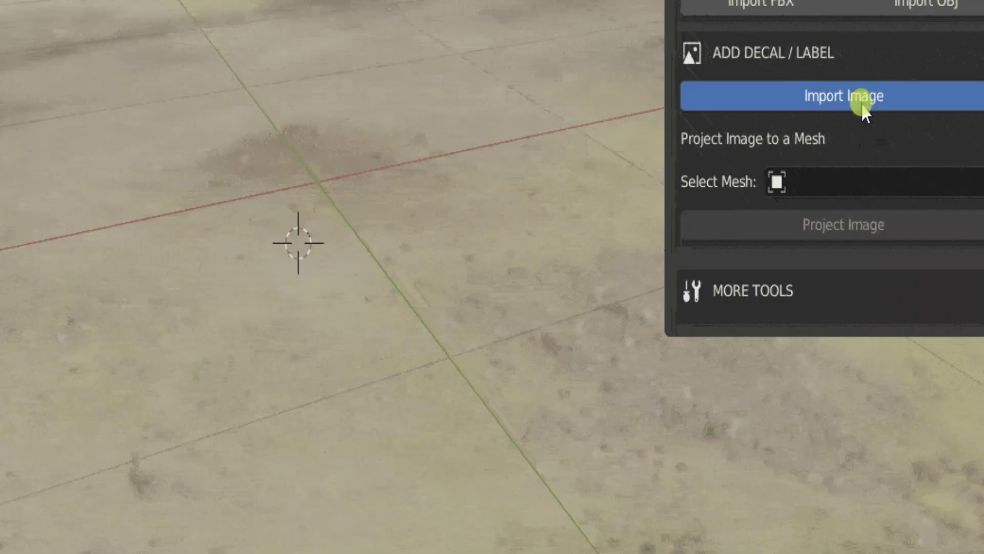
scroll(186, 459, "down", 5)
scroll(186, 459, "down", 4)
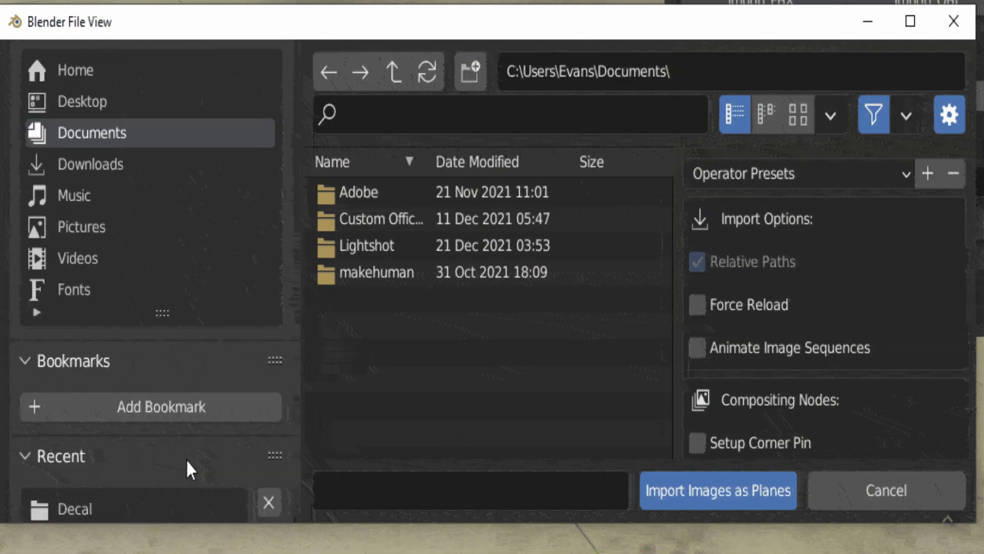
scroll(162, 510, "down", 1)
Import Gachoki-Studios.png from the Decal folder as a plane and project it onto the Bottle.
left_click(89, 468)
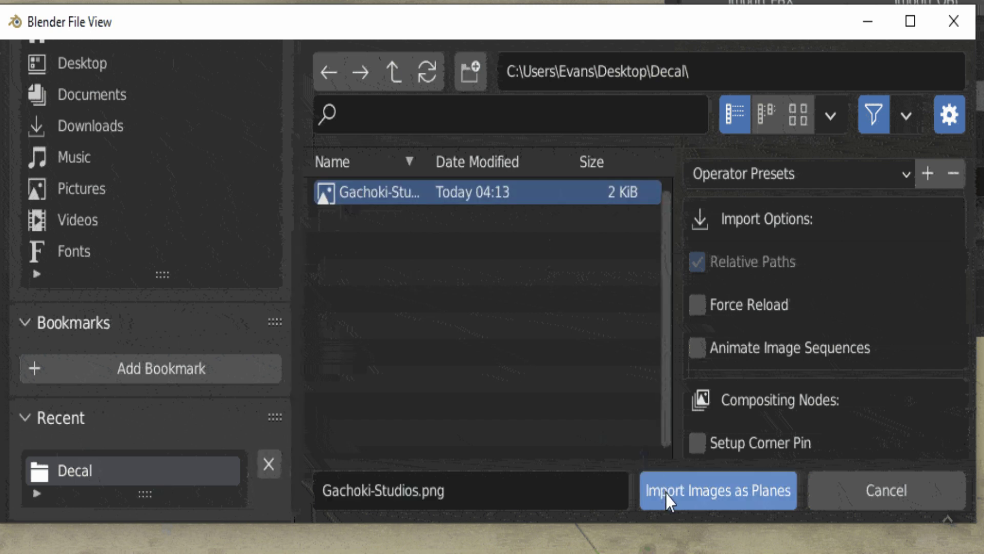
left_click(689, 497)
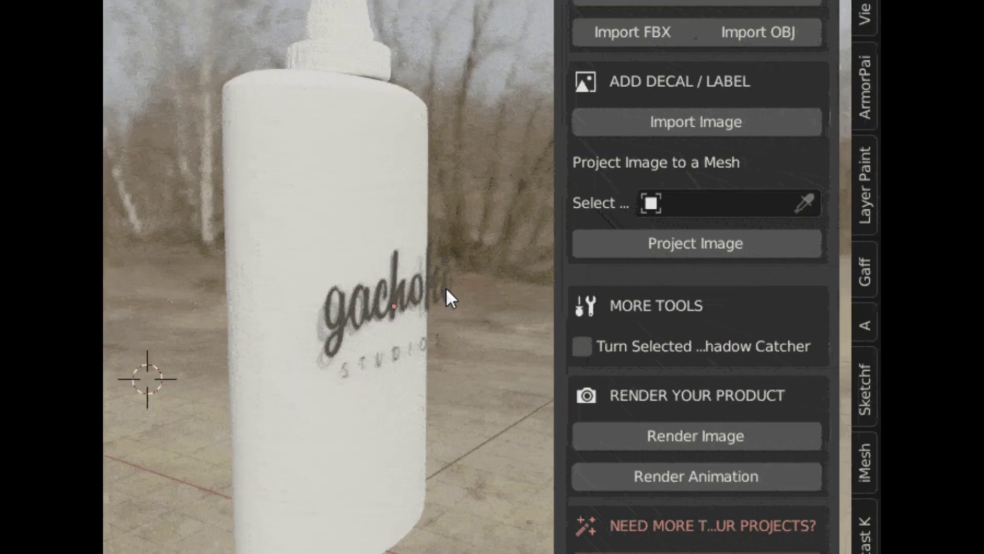
left_click(446, 289)
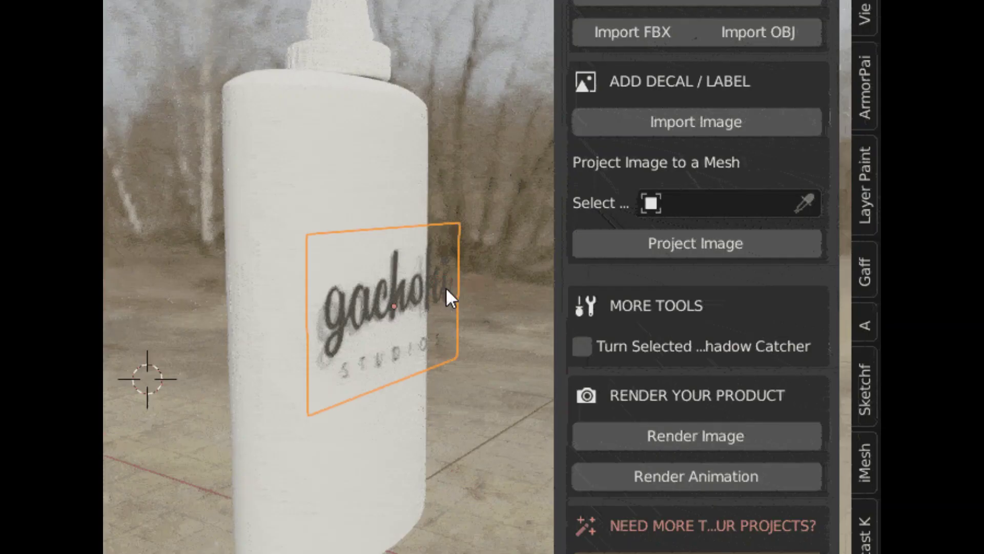
left_click(698, 201)
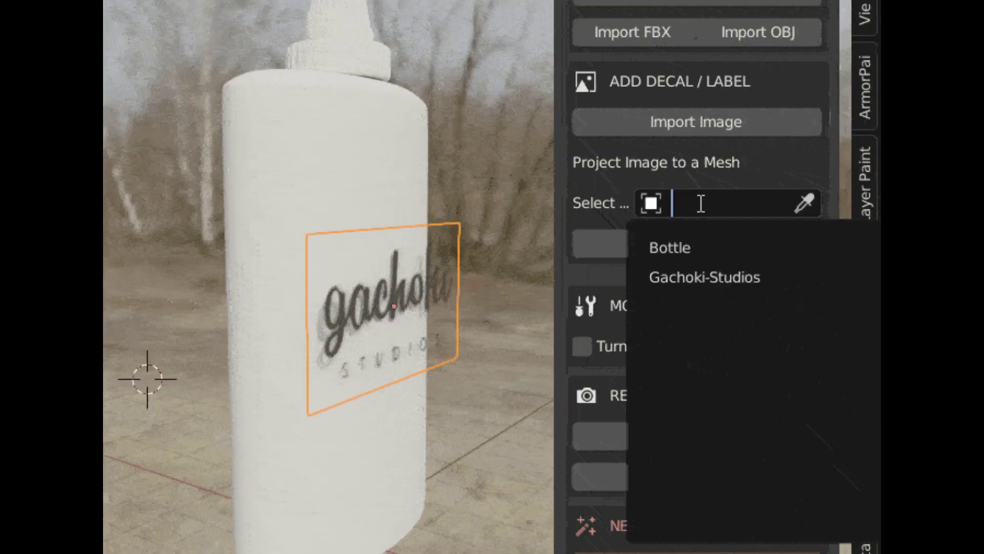
left_click(696, 244)
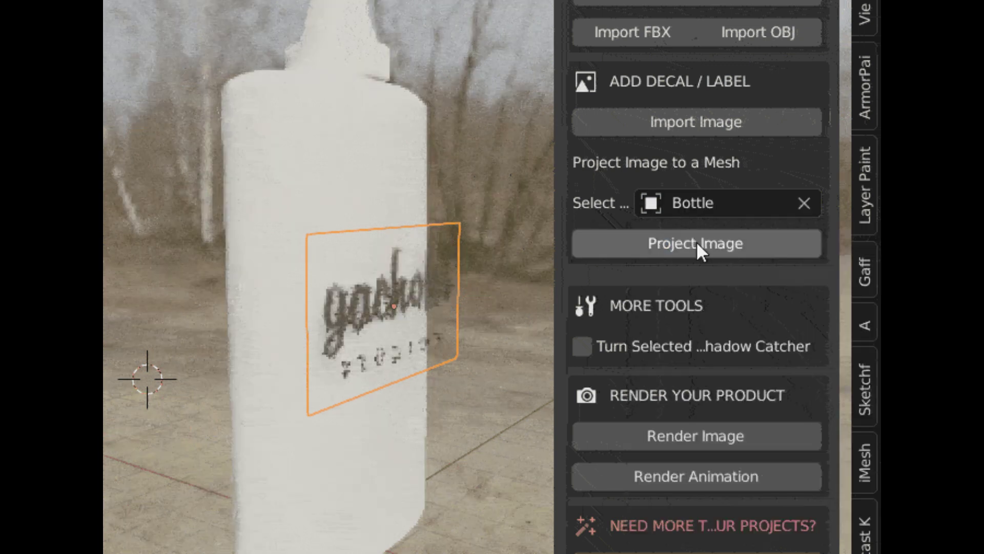
left_click(695, 243)
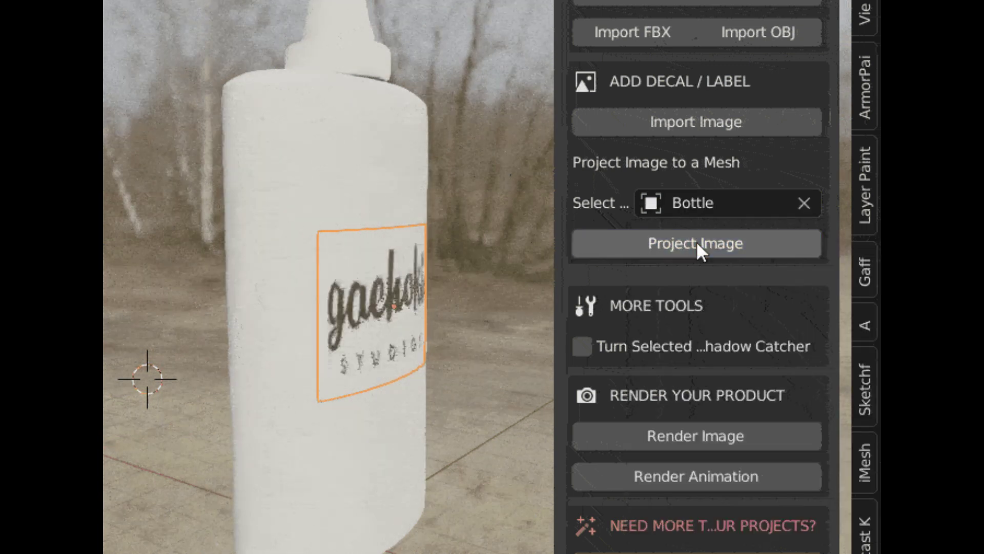
Move the ground plane under the car and turn it into a shadow catcher.
middle_click_drag(454, 291, 465, 262)
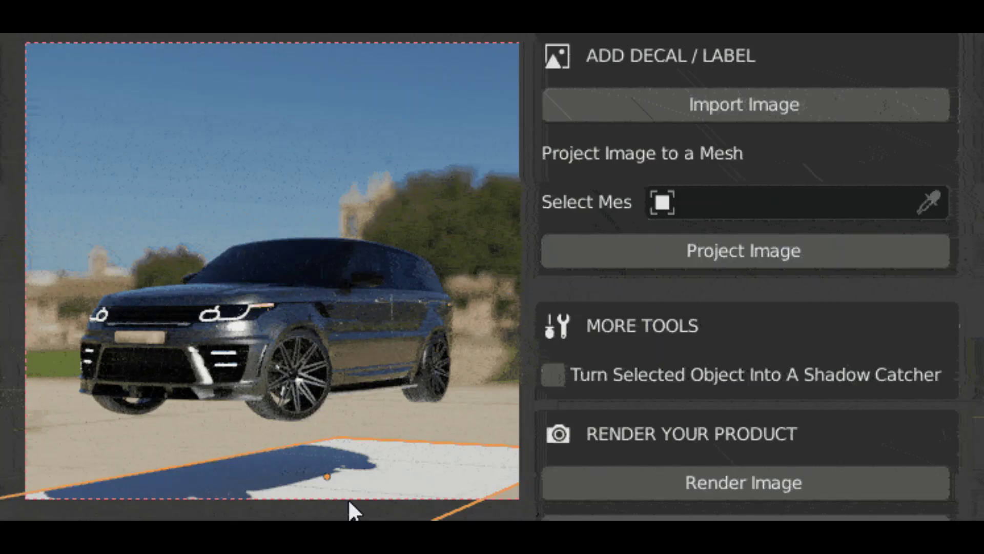
key("g")
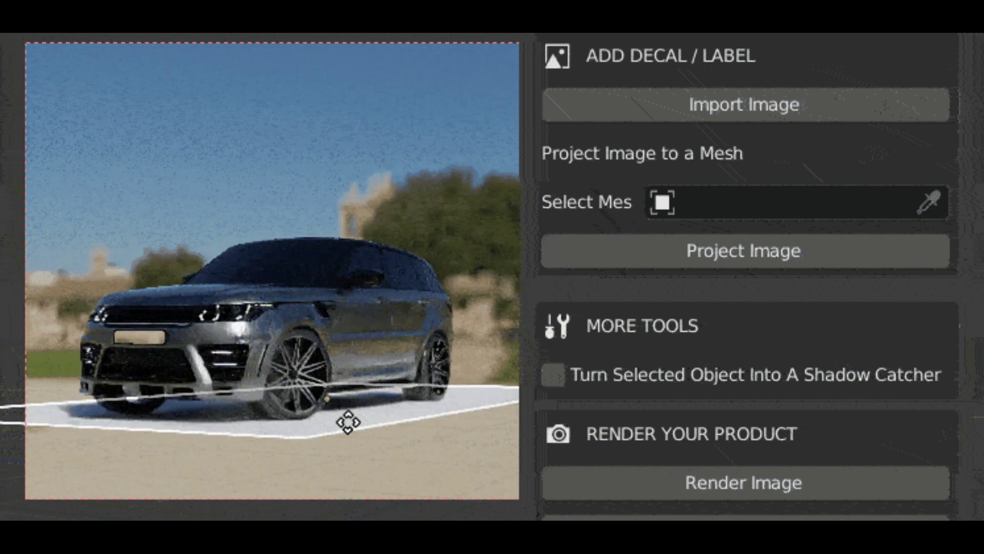
left_click(348, 422)
left_click(340, 468)
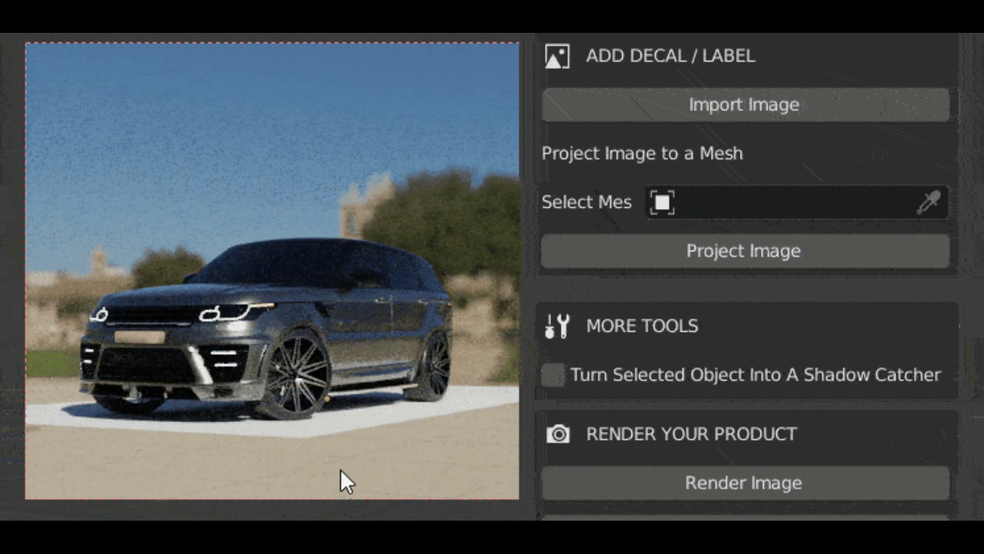
left_click(313, 433)
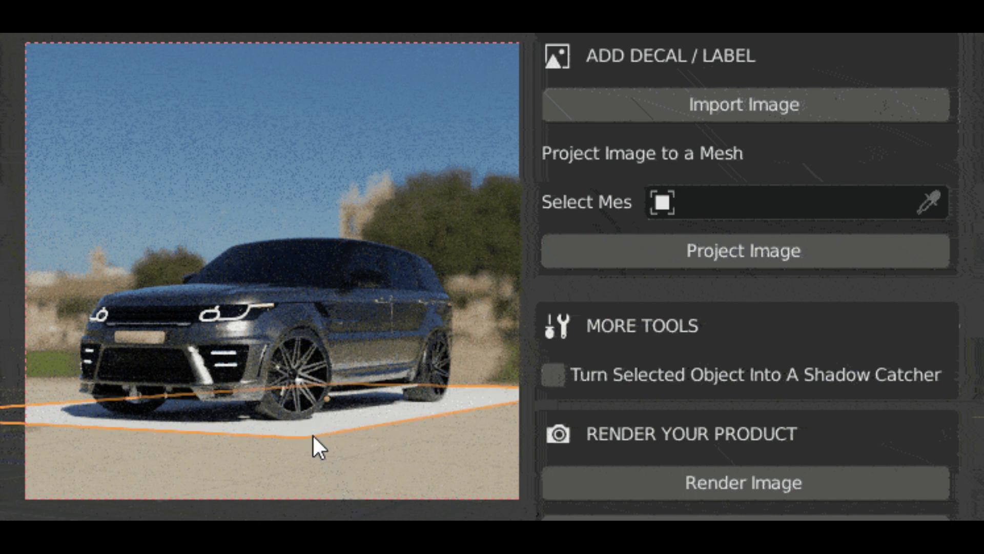
left_click(553, 374)
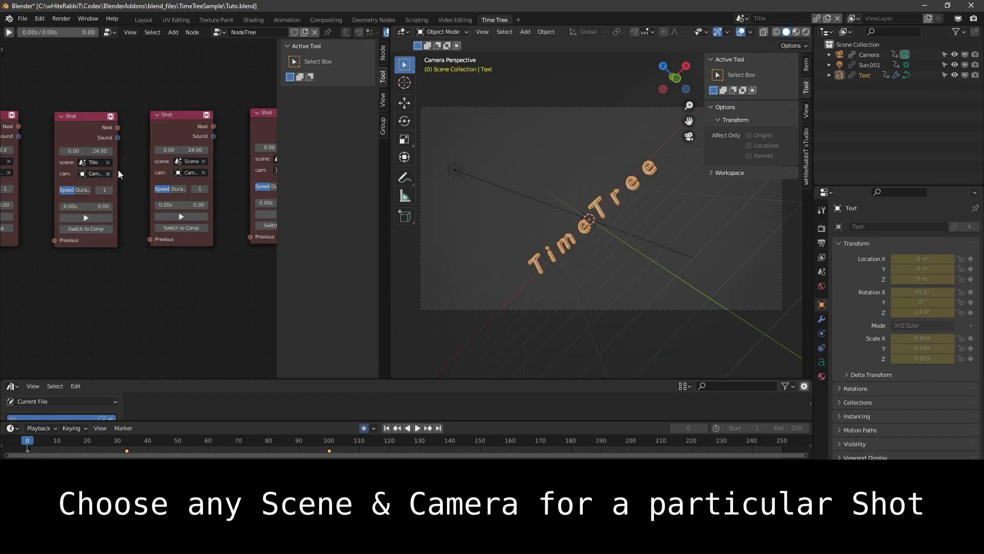
Set the Shot node's scene to Fall, then play and stop the shot sequence.
left_click(119, 192)
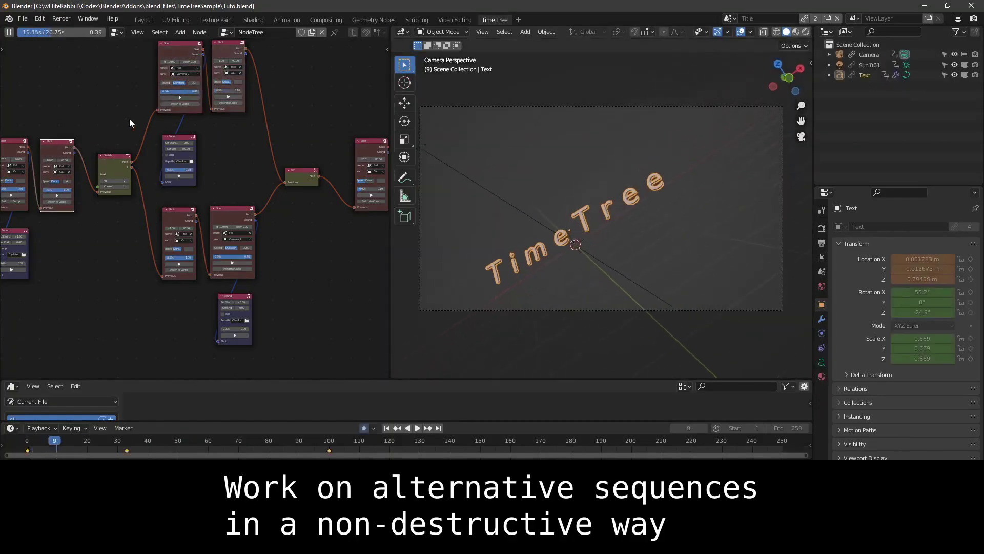
left_click(9, 32)
scroll(118, 170, "up", 3)
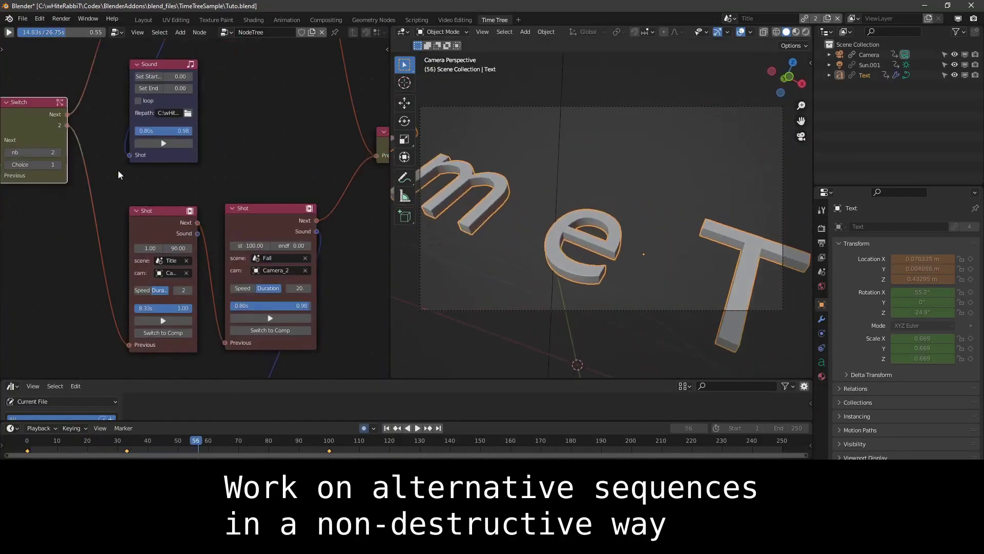
middle_click_drag(118, 170, 168, 221)
scroll(167, 211, "down", 3)
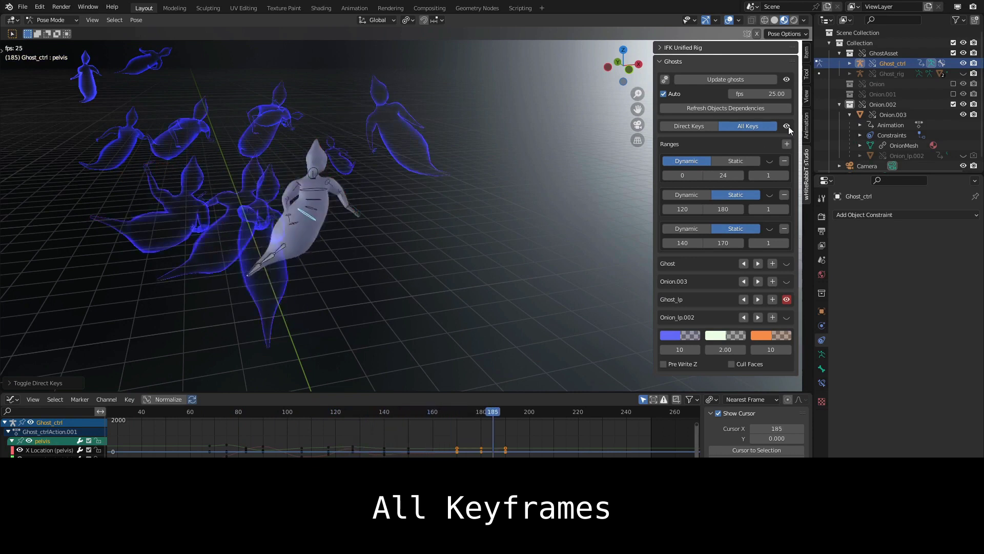
Show ghosts only for direct keys and enable the second static range, spanning frames 79–92.
left_click(705, 125)
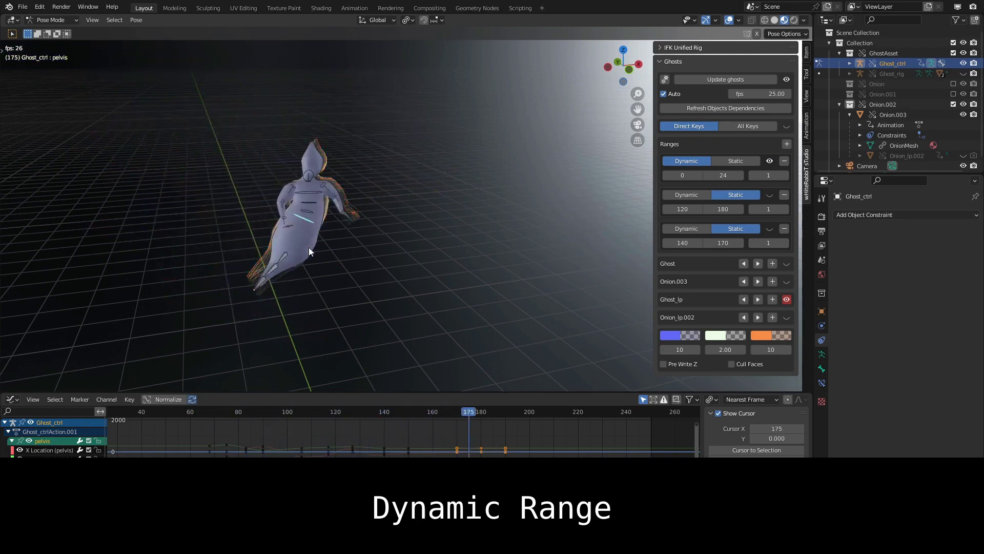
left_click(771, 194)
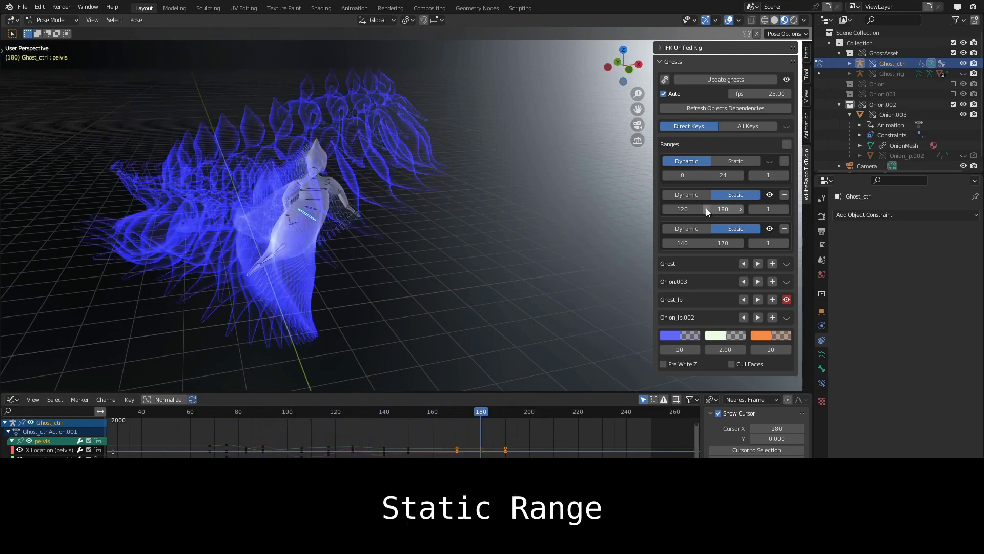
mouse_move(696, 208)
left_mouse_down()
mouse_move(676, 208)
mouse_move(692, 208)
left_mouse_up()
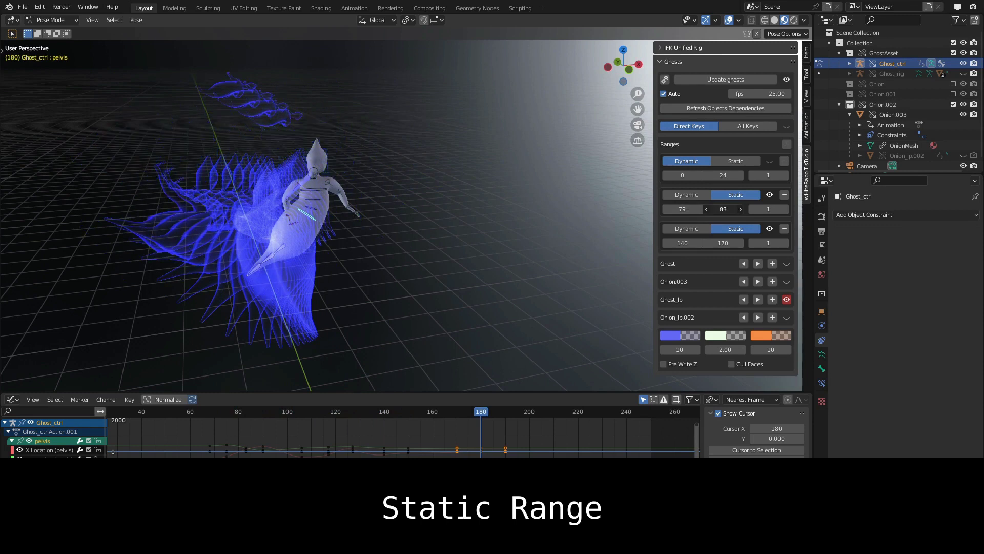
Add a Ghost_lp ghost at frame 131, then make Onion.003 the active object.
left_click_drag(479, 416, 229, 413)
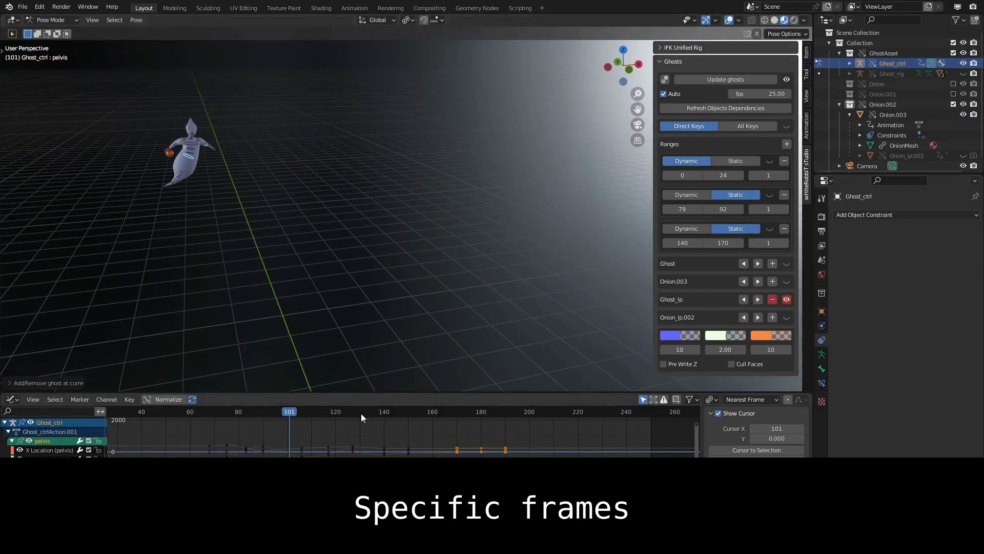
mouse_move(370, 415)
left_mouse_down()
mouse_move(361, 417)
mouse_move(438, 422)
left_mouse_up()
left_click(769, 301)
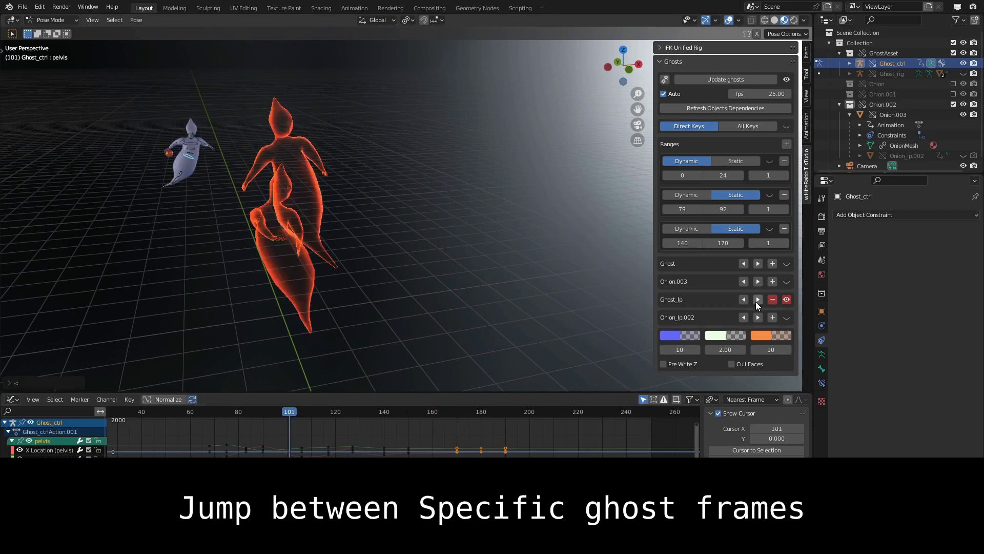
left_click(758, 302)
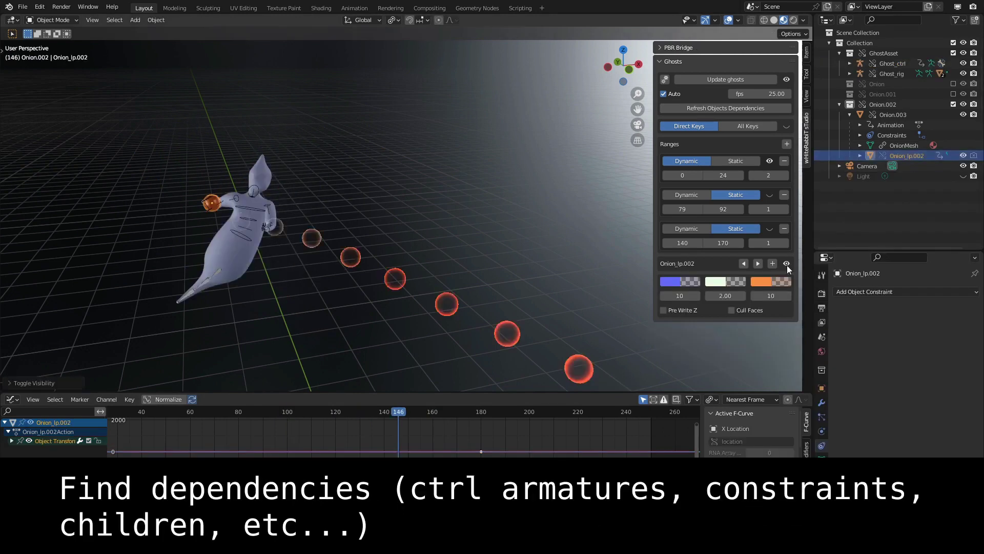
left_click(787, 265)
left_click(893, 114)
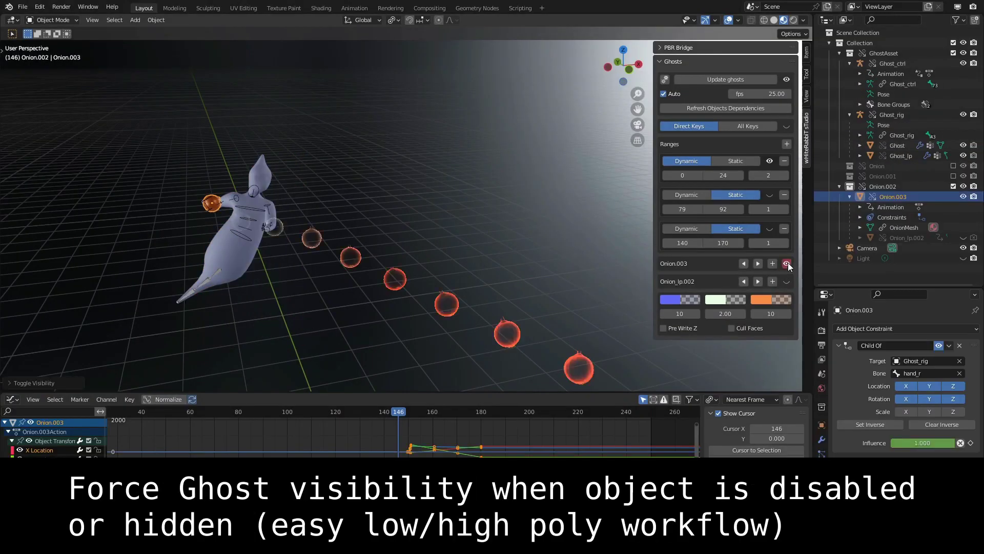
Turn off Onion.003's ghosts, then force Ghost_lp's ghosts visible with Ghost_ctrl active.
left_click(787, 281)
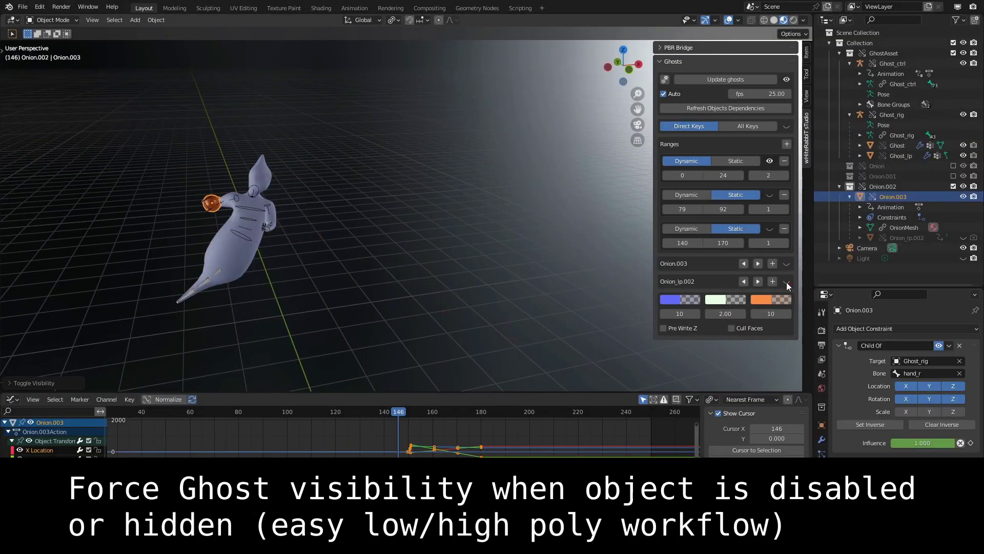
left_click(899, 157)
left_click(893, 63)
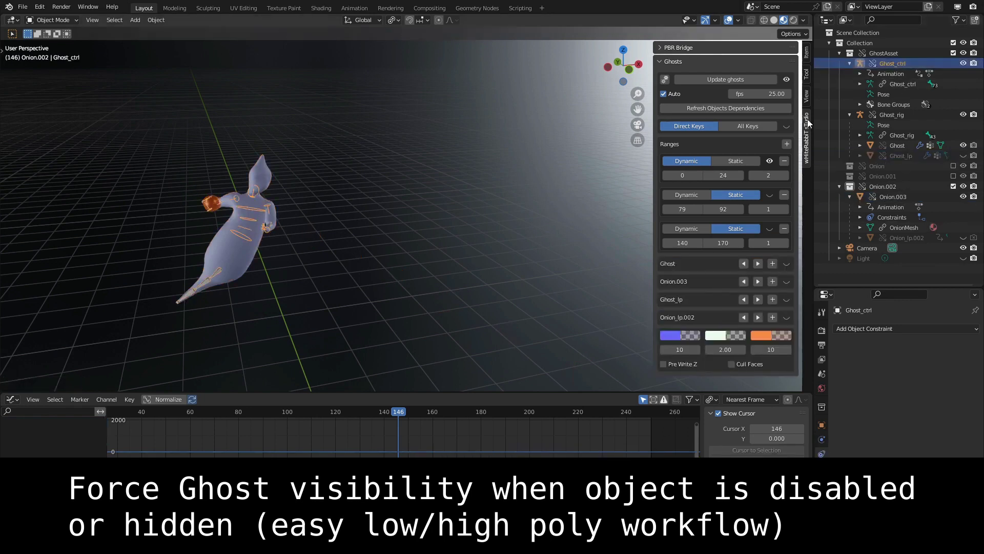
left_click(787, 300)
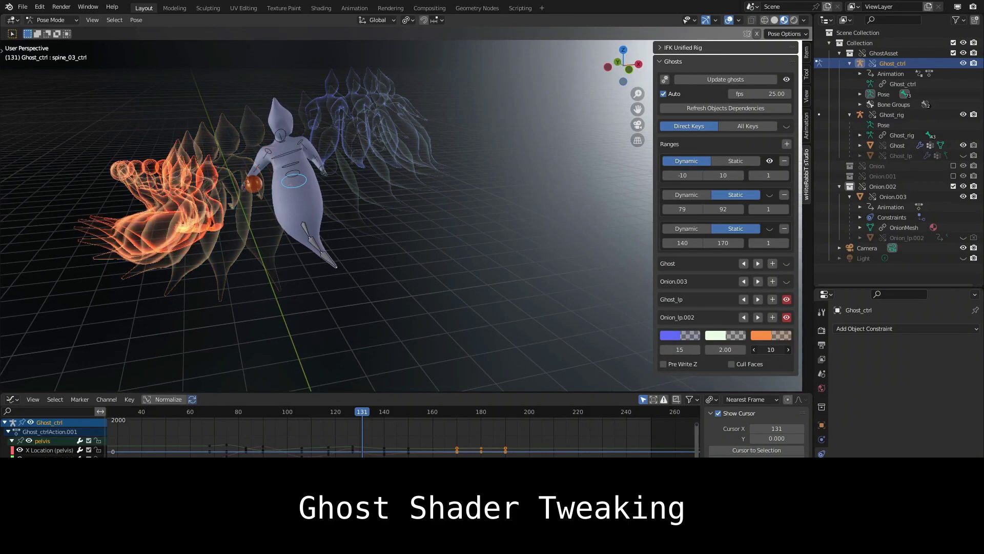
Render ghosts as glowing solid fills with Pre Write Z, then lay the rig down and key frame 122.
left_click_drag(724, 349, 728, 349)
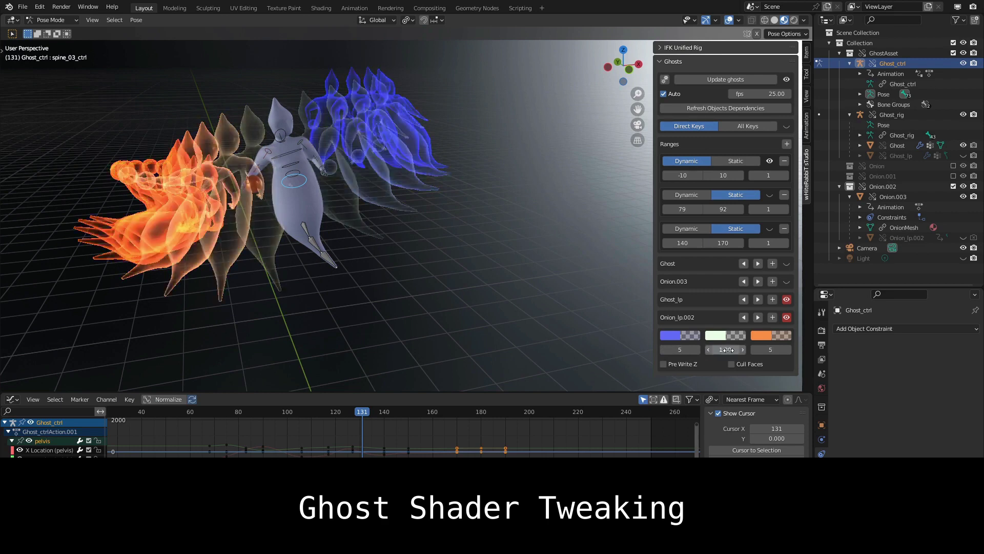
left_click(672, 366)
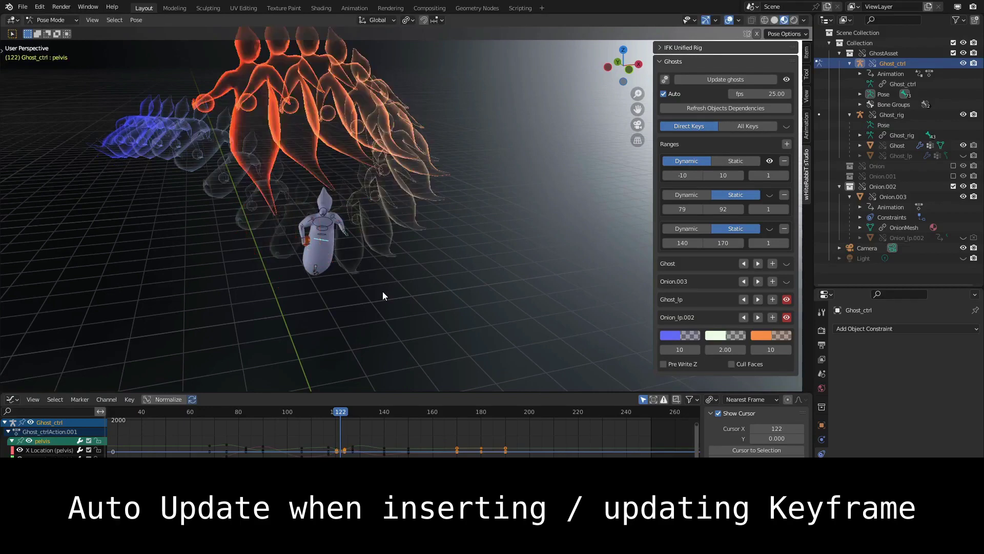
key("r")
left_click(426, 264)
key("i")
left_click(312, 228)
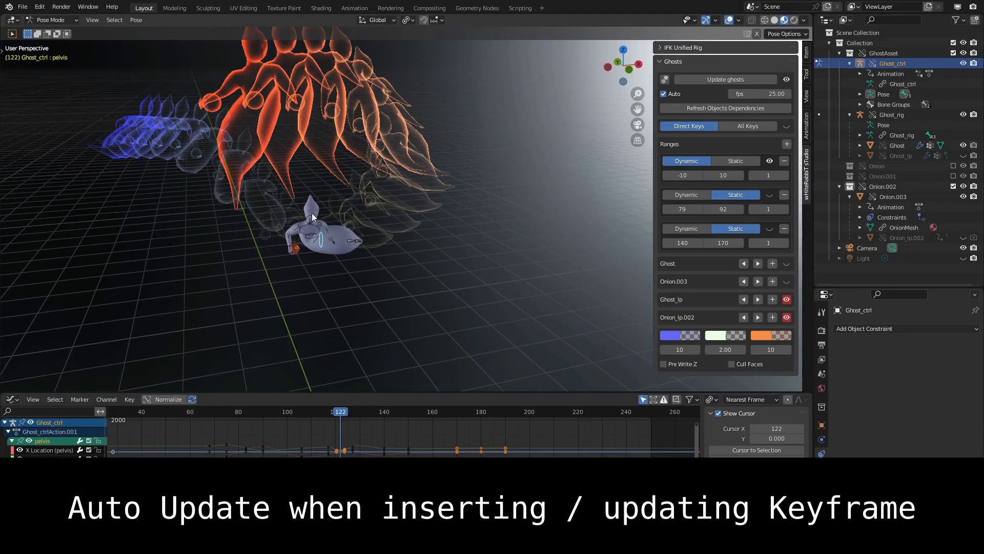